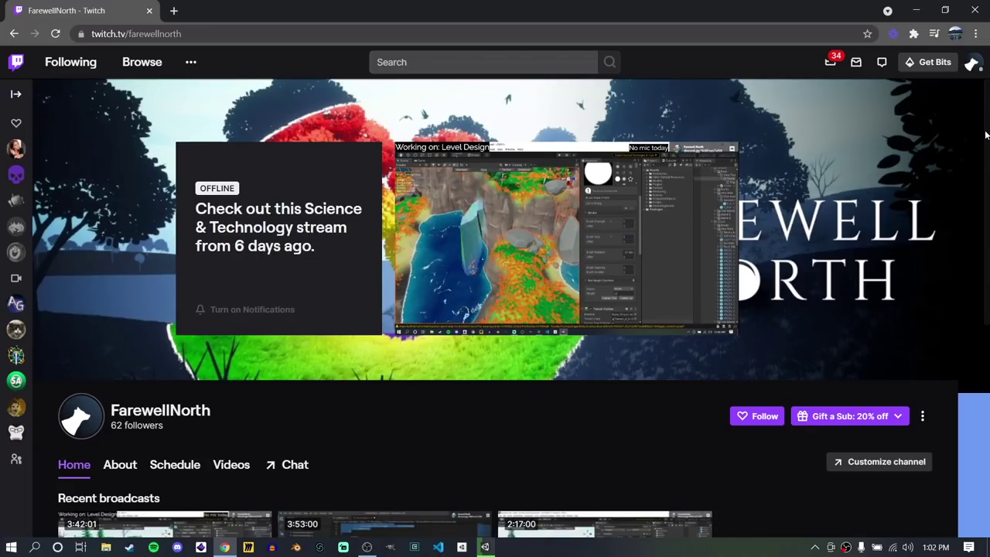
{"action": "left_click_drag", "start_coordinate": [988, 173], "coordinate": [988, 128]}
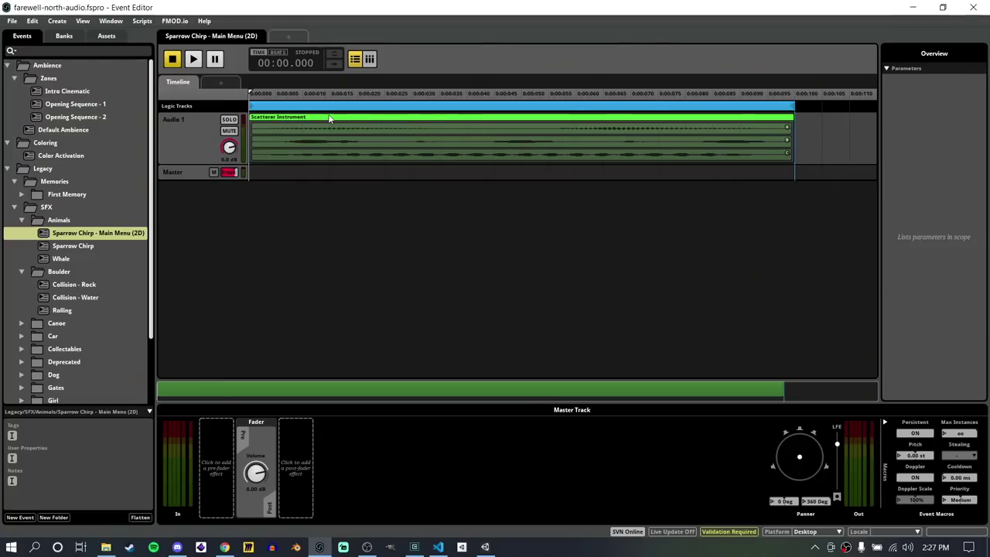
Audition the Main Menu sparrow chirp's scatterer instrument, trying a 150–750 ms spawn interval and ending on 750 ms–4.50 s
{"action": "left_click", "coordinate": [329, 133]}
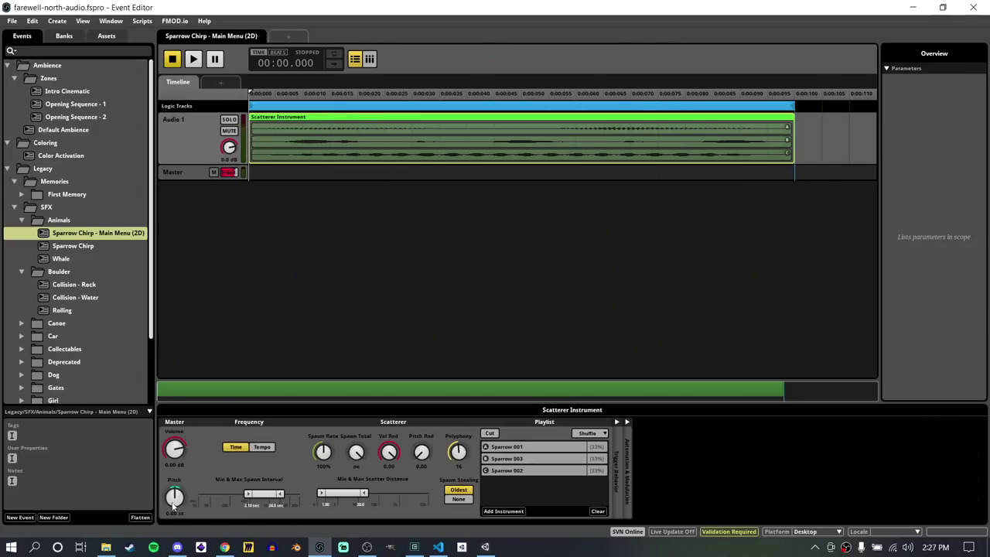
{"action": "left_click", "coordinate": [193, 60]}
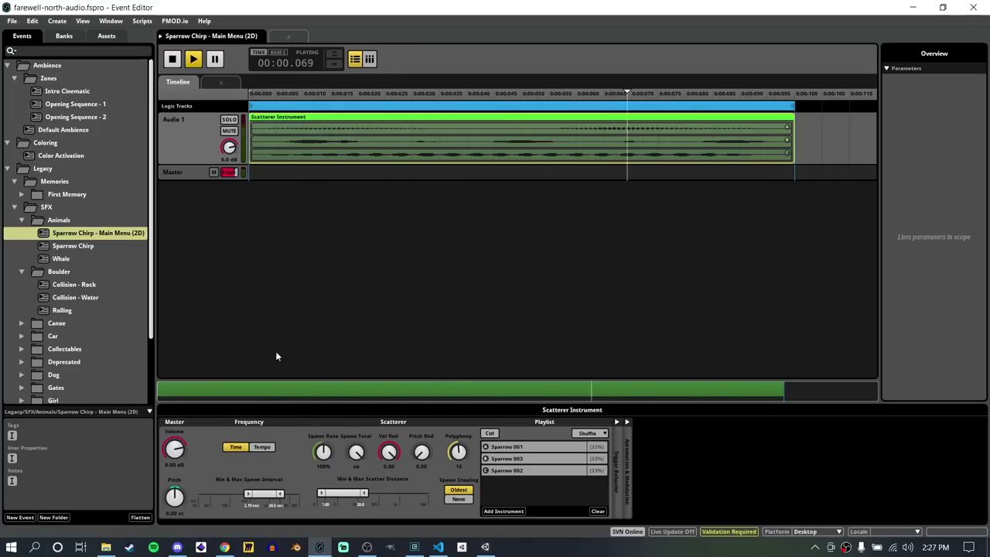
{"action": "left_click_drag", "start_coordinate": [264, 494], "coordinate": [248, 494]}
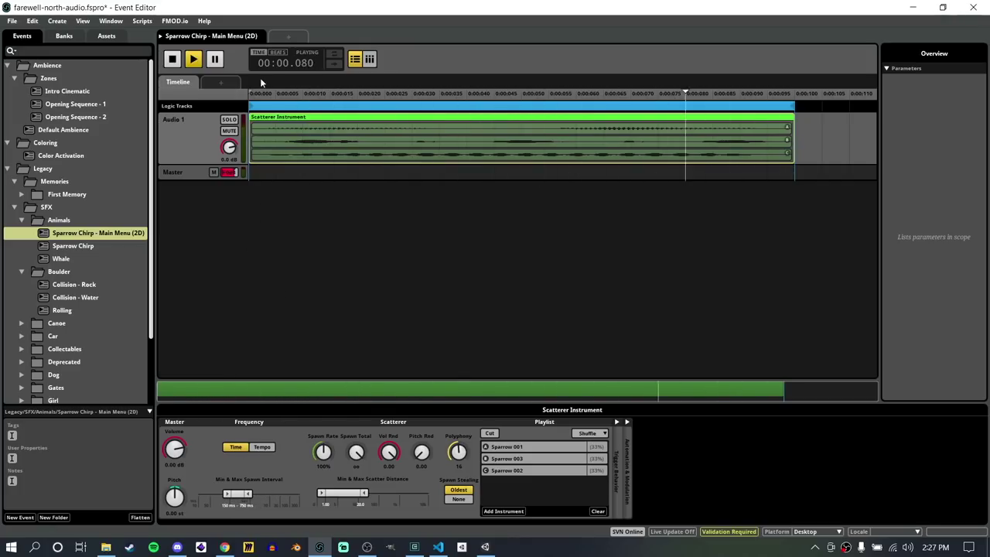
{"action": "left_click", "coordinate": [174, 62]}
{"action": "left_click", "coordinate": [193, 64]}
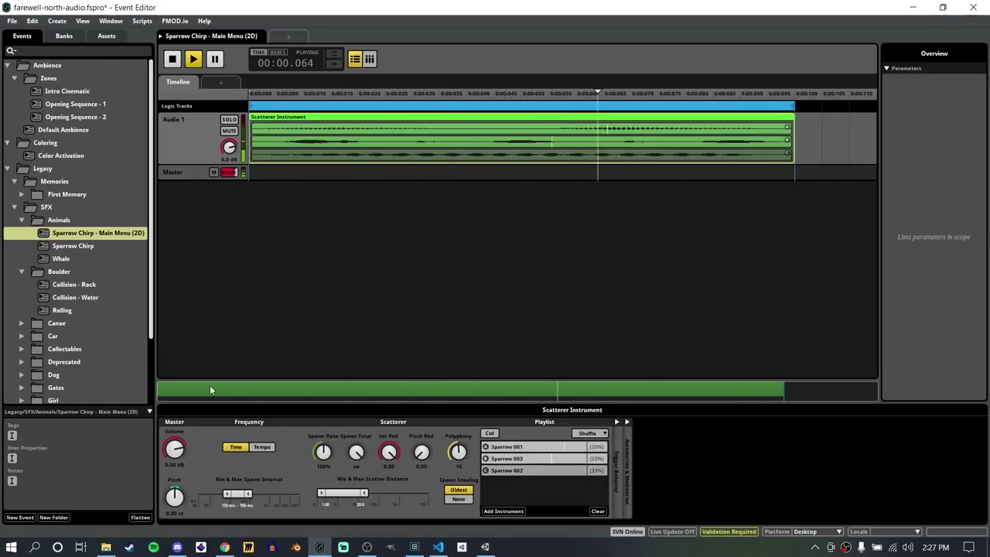
{"action": "left_click_drag", "start_coordinate": [238, 495], "coordinate": [252, 494]}
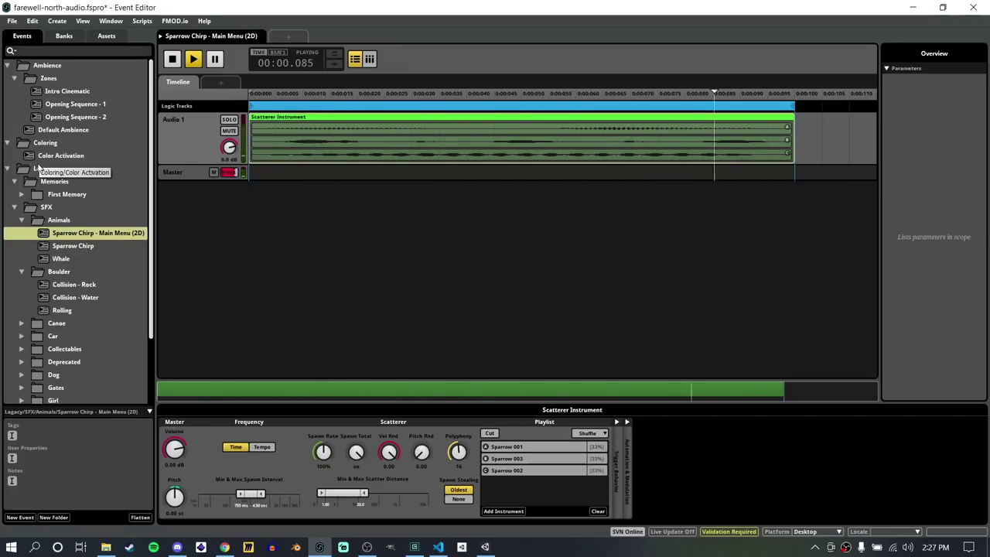
Open the Child Laughing and Sparrow Chirp events in the First Memory folder for viewing
{"action": "left_click", "coordinate": [20, 194]}
{"action": "left_click", "coordinate": [63, 207]}
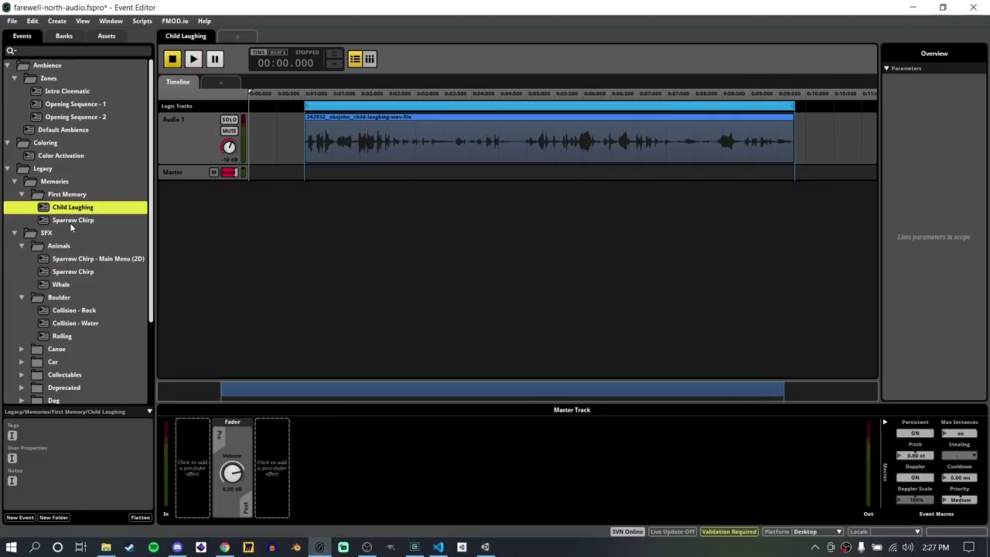
{"action": "left_click", "coordinate": [70, 221]}
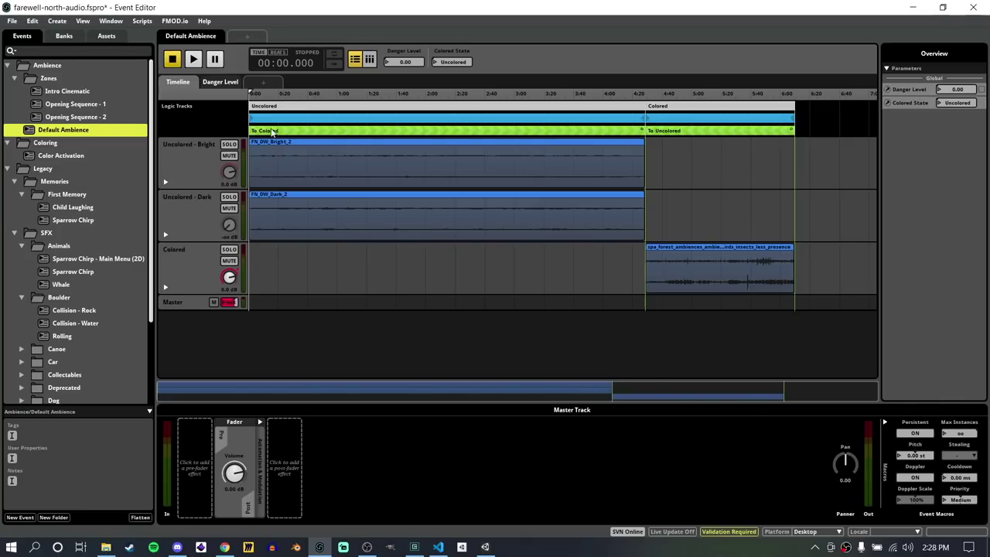
Inspect the To Colored transition region's conditions in the Default Ambience event and briefly audition the event
{"action": "left_click", "coordinate": [383, 132]}
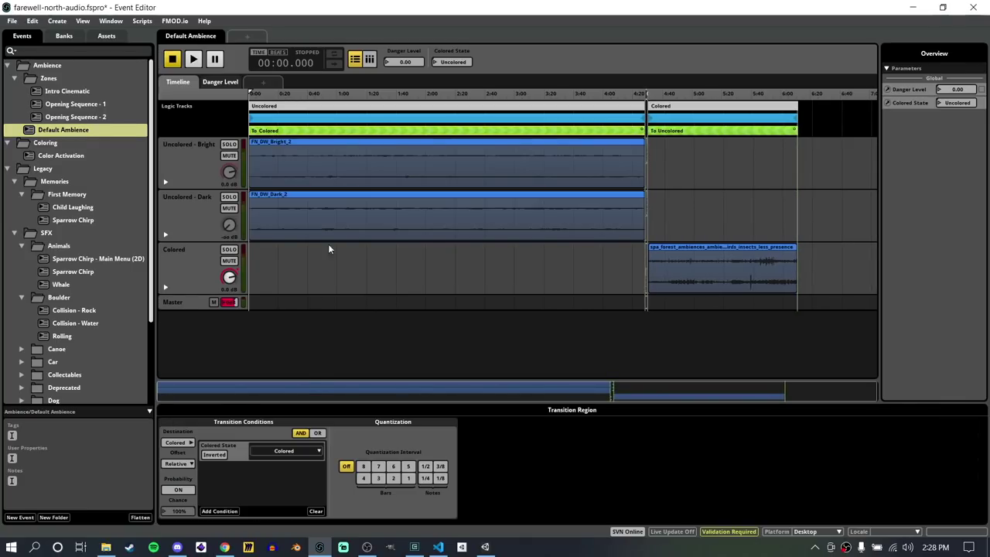
{"action": "left_click", "coordinate": [190, 60]}
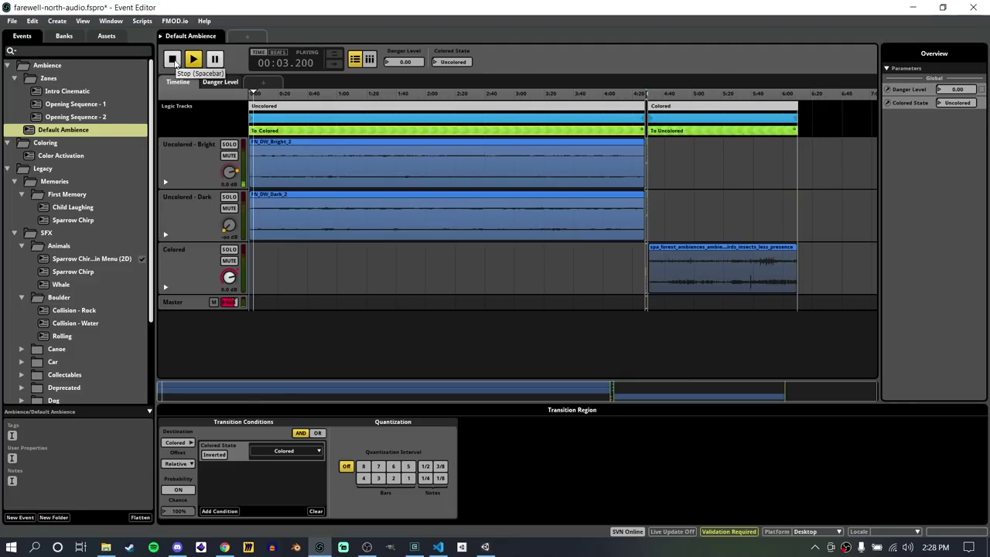
{"action": "left_click", "coordinate": [174, 62]}
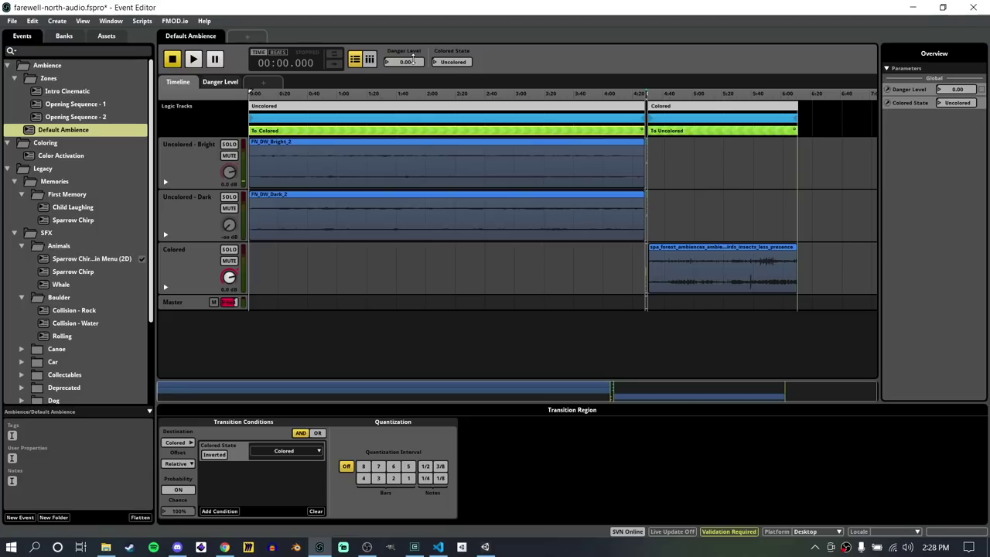
Open the Color Activation event and audition it with Color Node Type at Other and at Portable
{"action": "left_click", "coordinate": [68, 155]}
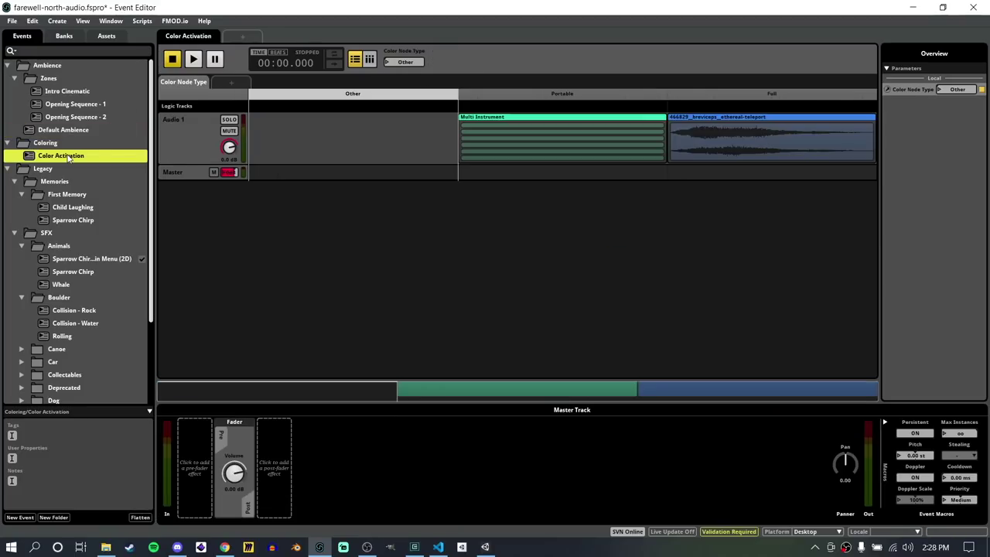
{"action": "left_click", "coordinate": [194, 59]}
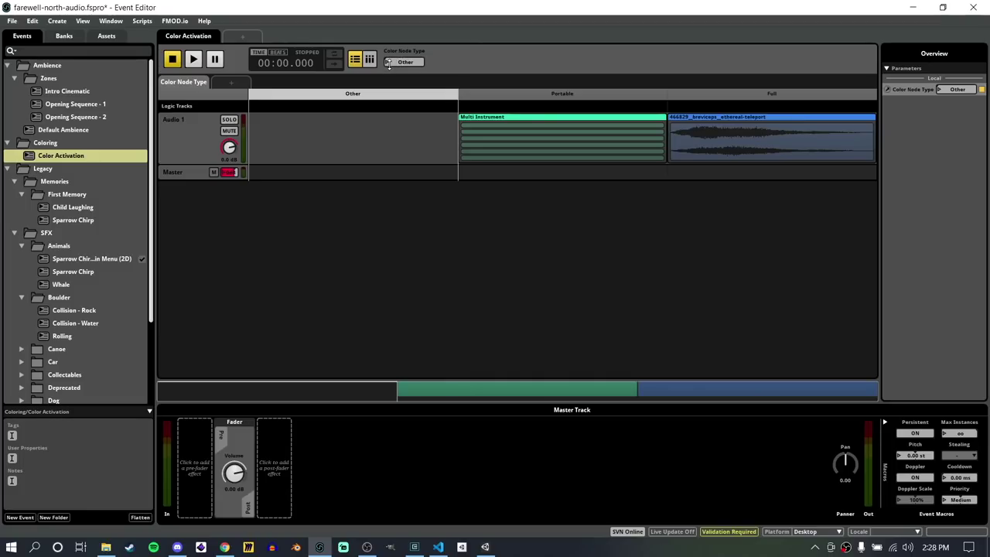
{"action": "left_click", "coordinate": [388, 63]}
{"action": "left_click", "coordinate": [407, 84]}
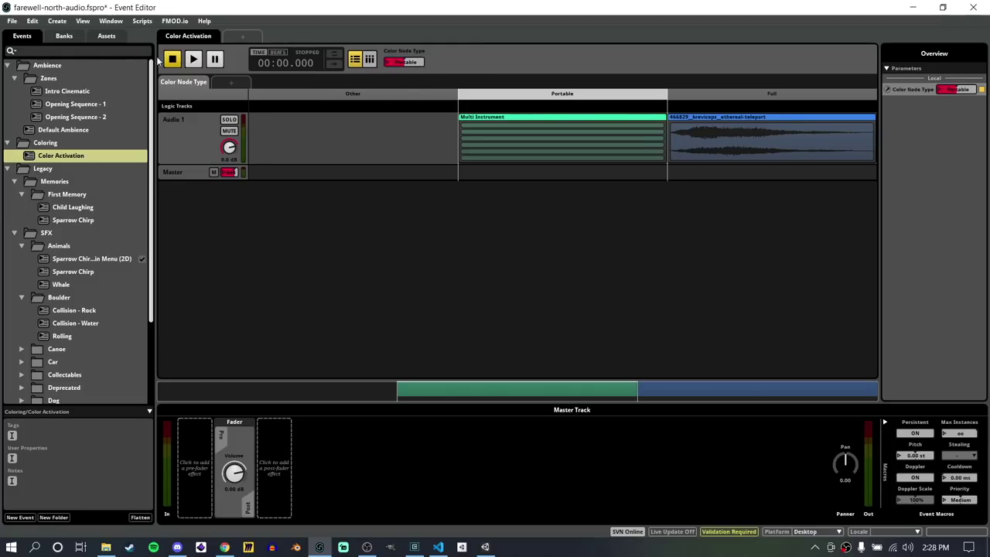
{"action": "left_click", "coordinate": [193, 65]}
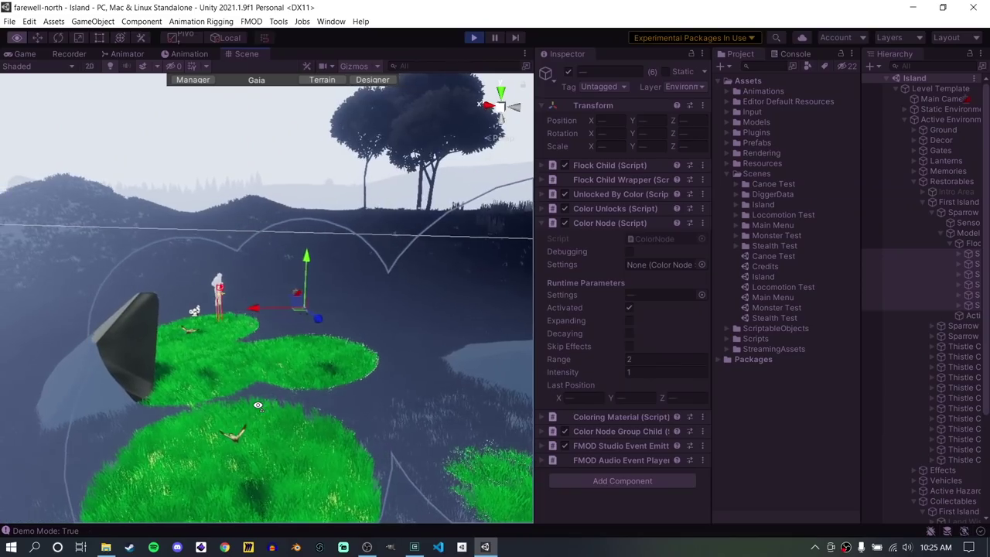
Examine the selected color nodes' green patches and range outlines in Unity's Scene view, from close up and from a distance
{"action": "right_click_drag", "start_coordinate": [340, 398], "coordinate": [208, 395]}
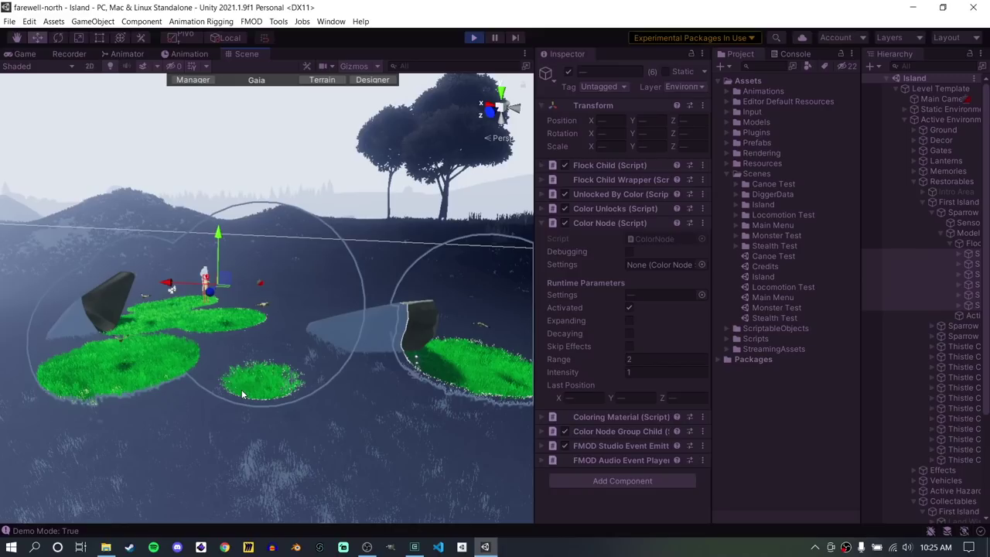
{"action": "right_click_drag", "start_coordinate": [276, 427], "coordinate": [305, 422]}
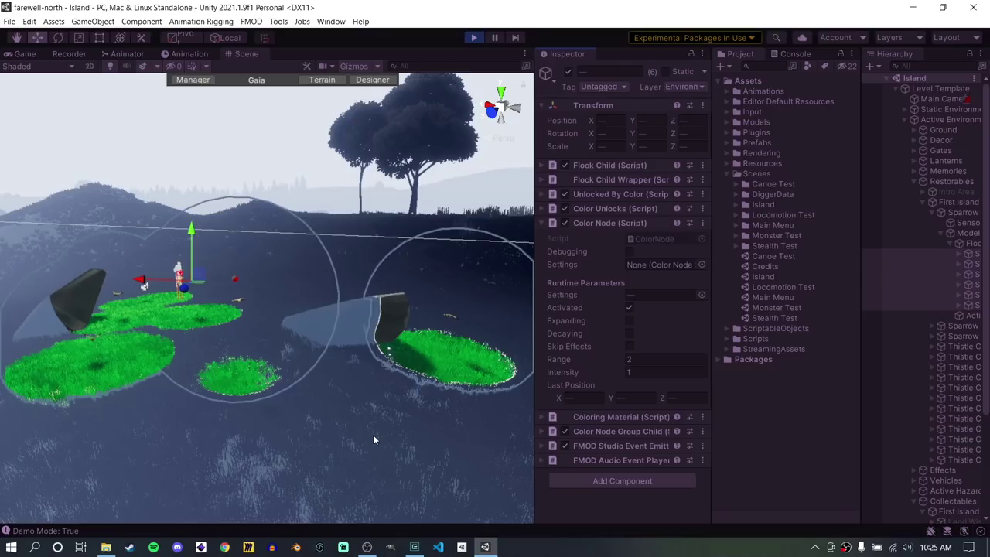
{"action": "right_click_drag", "start_coordinate": [374, 439], "coordinate": [390, 436]}
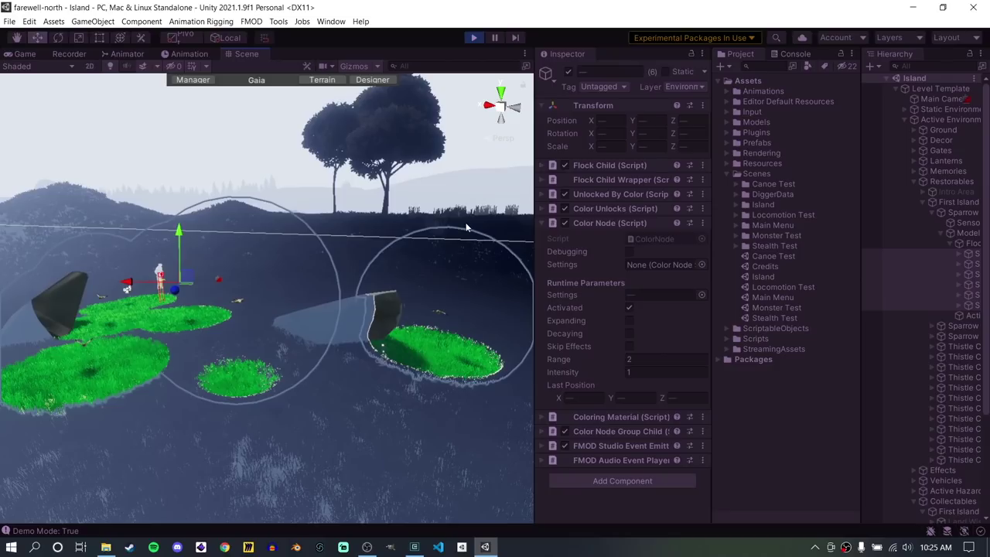
{"action": "right_click_drag", "start_coordinate": [385, 362], "coordinate": [494, 391]}
{"action": "key", "text": "s"}
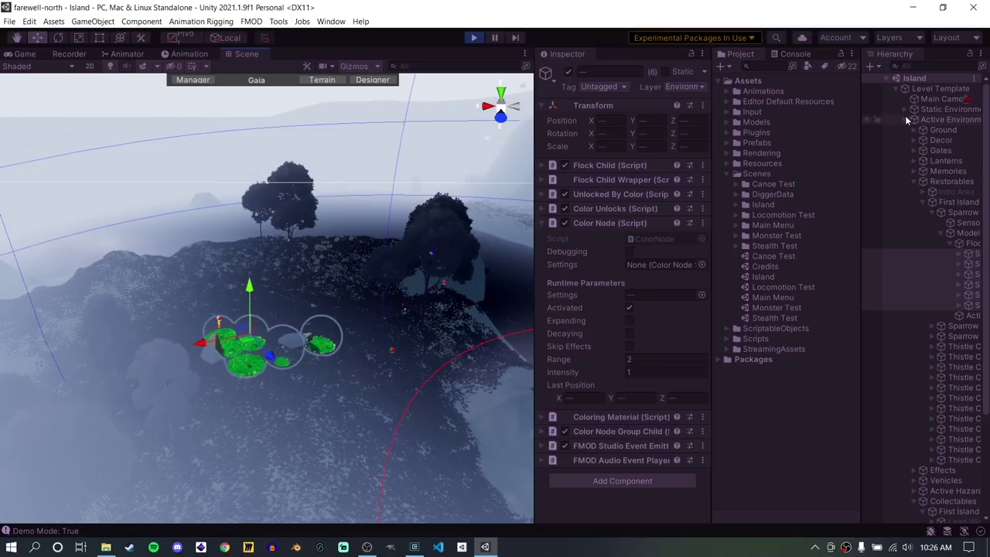
Select the Coloring object under Game Manager in the DontDestroyOnLoad scene and expand its Color Node Bounding Sphere component
{"action": "scroll", "coordinate": [931, 260], "scroll_direction": "down", "scroll_amount": 2}
{"action": "scroll", "coordinate": [900, 495], "scroll_direction": "down", "scroll_amount": 4}
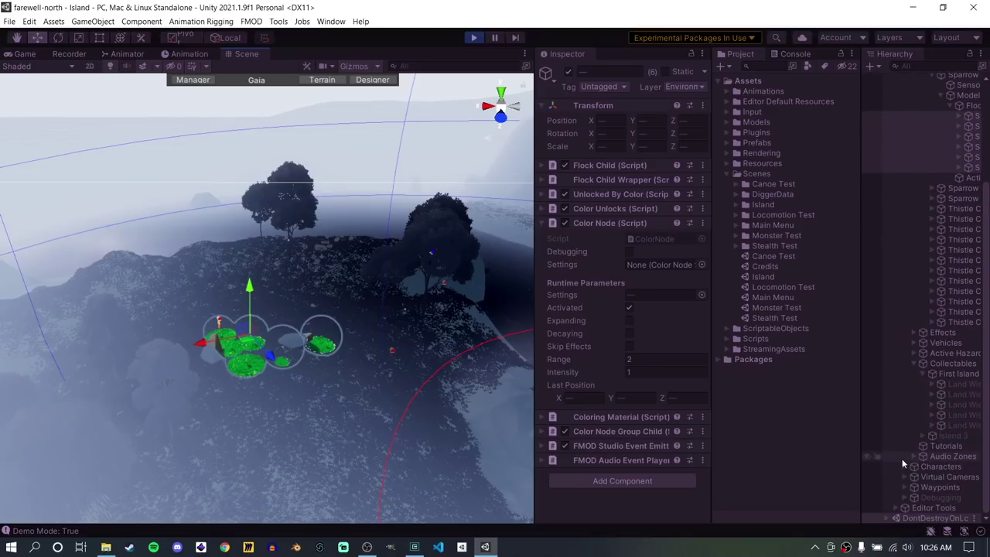
{"action": "left_click", "coordinate": [884, 520]}
{"action": "scroll", "coordinate": [907, 414], "scroll_direction": "down", "scroll_amount": 1}
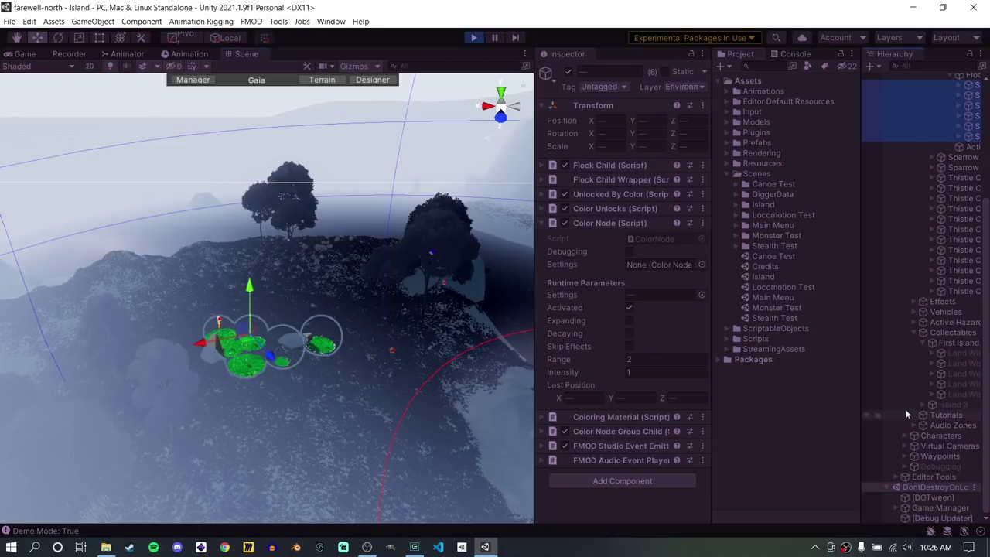
{"action": "left_click", "coordinate": [903, 507]}
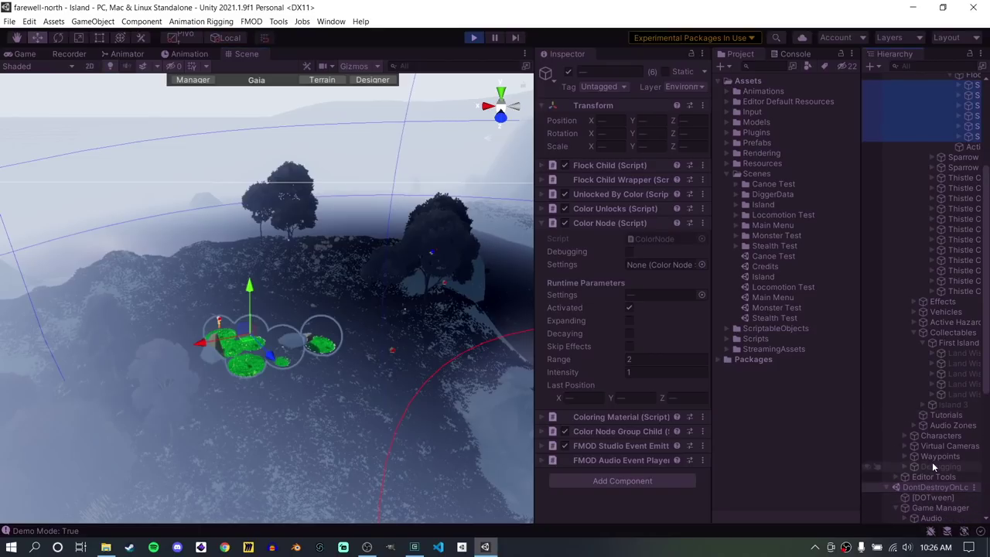
{"action": "scroll", "coordinate": [932, 462], "scroll_direction": "down", "scroll_amount": 4}
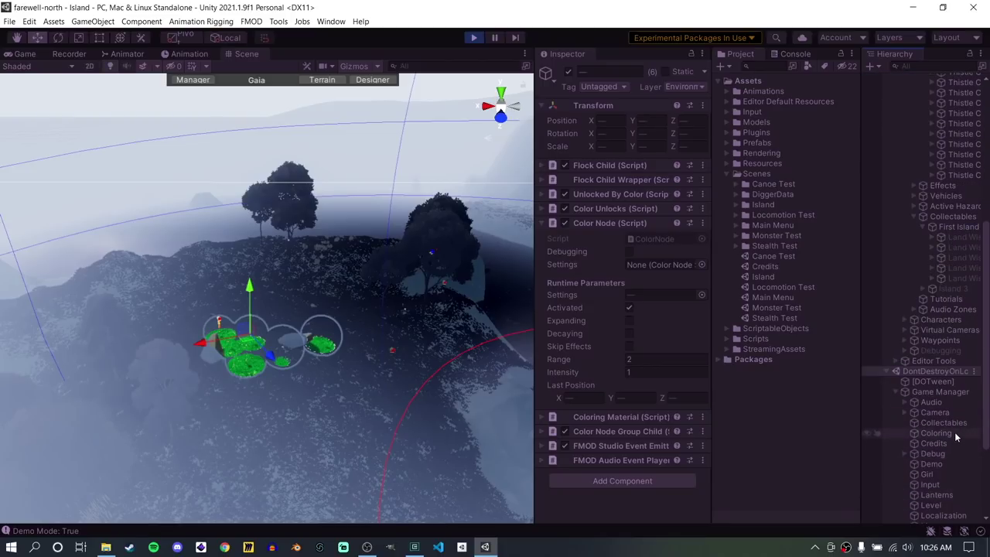
{"action": "left_click", "coordinate": [937, 433]}
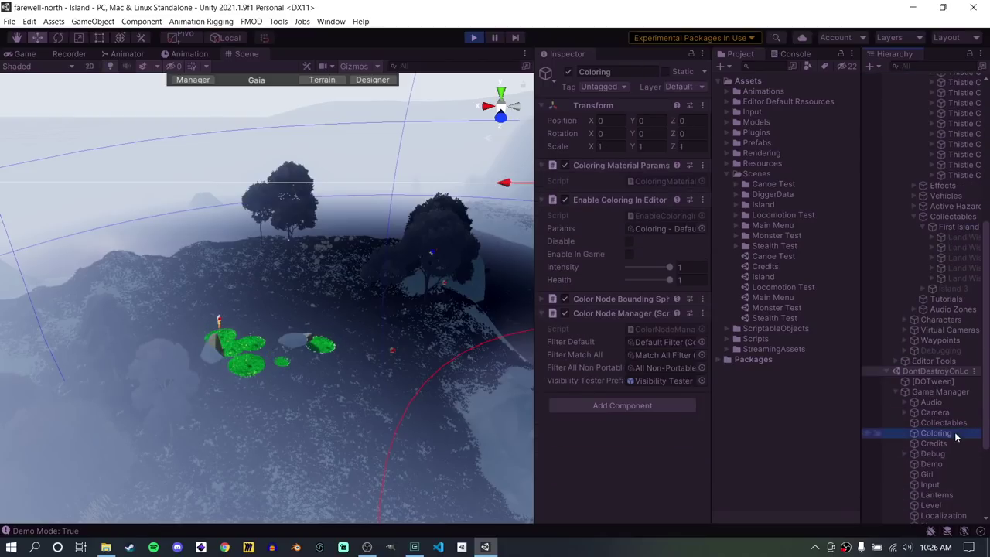
{"action": "left_click", "coordinate": [617, 298]}
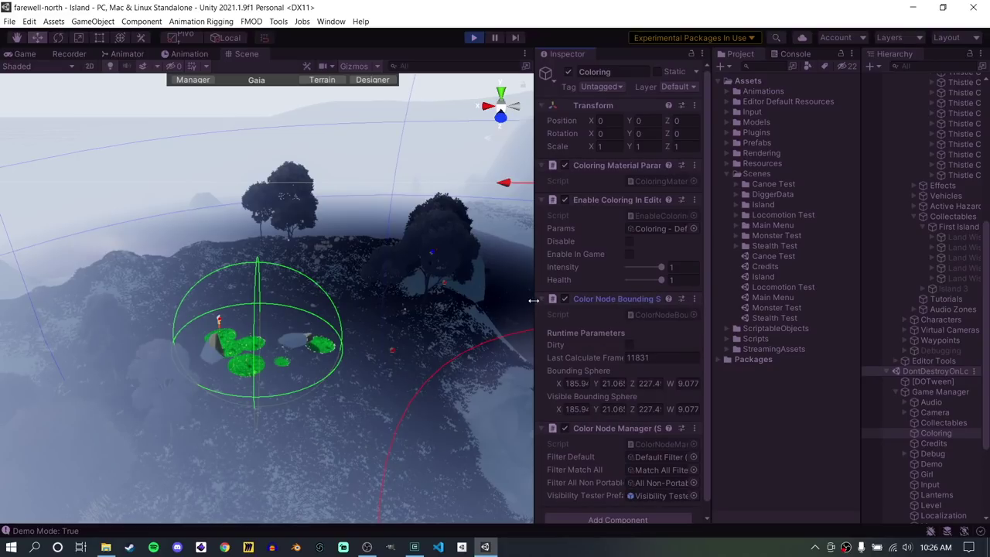
Examine the bounding sphere around the colored patches and its Visible Bounding Sphere values while facing towards and away from them
{"action": "right_click_drag", "start_coordinate": [408, 358], "coordinate": [375, 379]}
{"action": "key", "text": "w"}
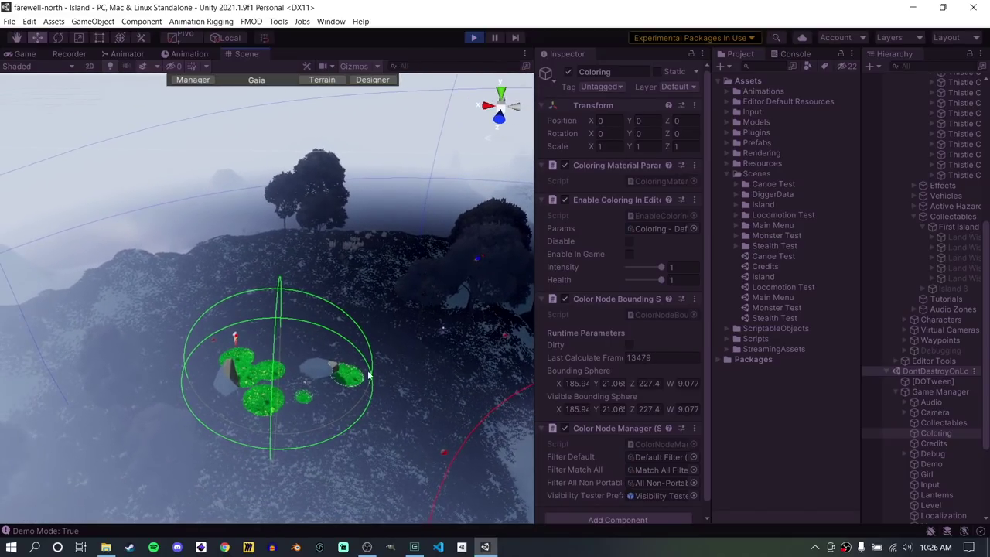
{"action": "right_click_drag", "start_coordinate": [319, 425], "coordinate": [350, 438]}
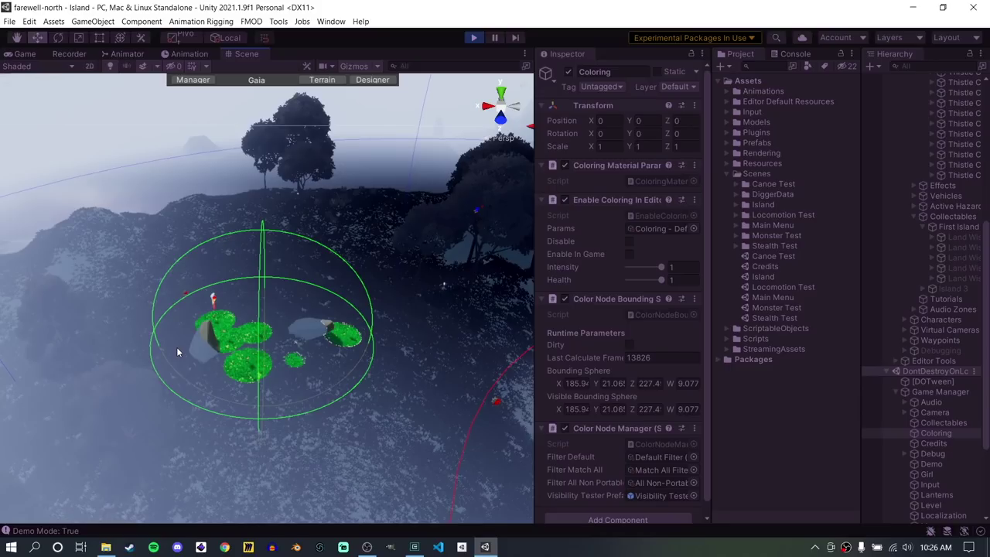
{"action": "right_click_drag", "start_coordinate": [178, 352], "coordinate": [272, 405]}
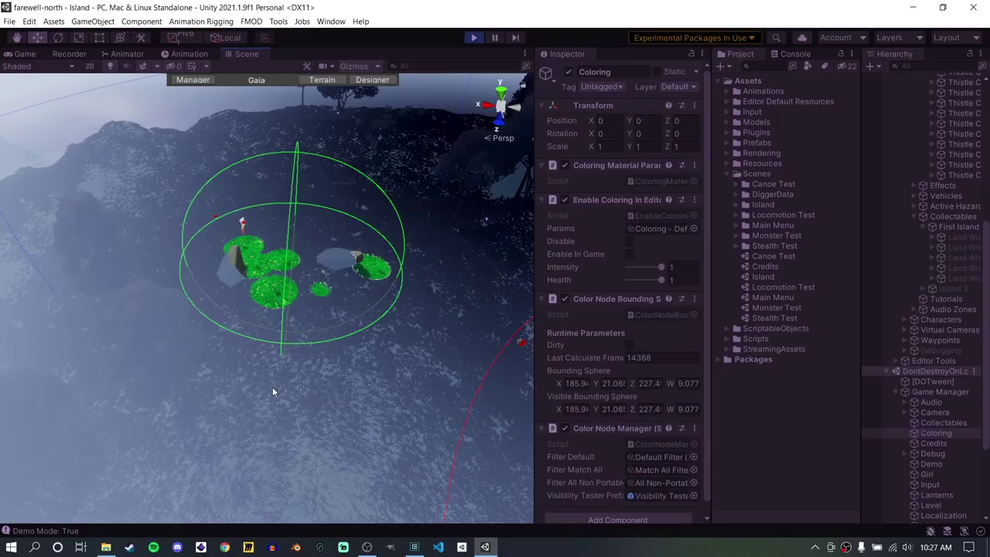
{"action": "right_click_drag", "start_coordinate": [298, 389], "coordinate": [430, 268]}
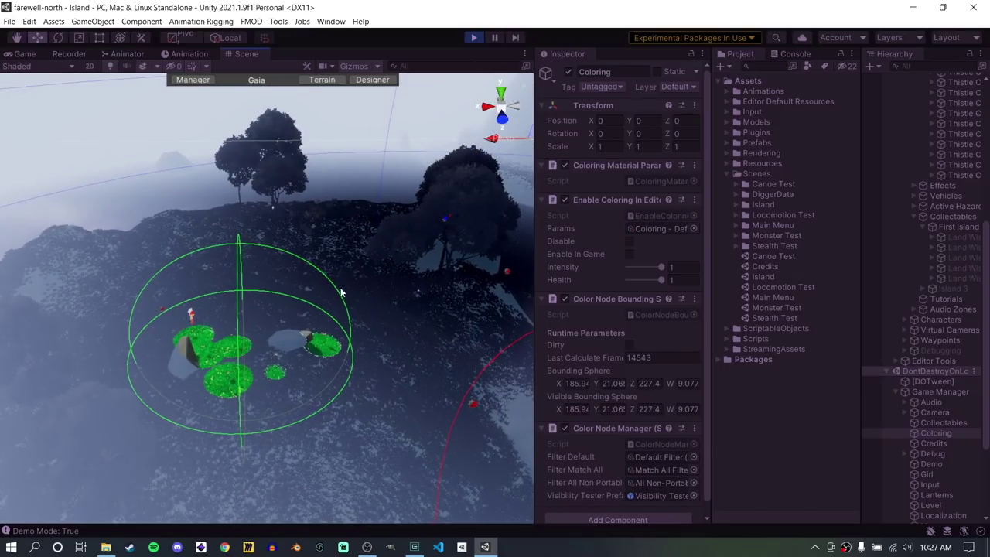
{"action": "right_click_drag", "start_coordinate": [317, 305], "coordinate": [581, 356]}
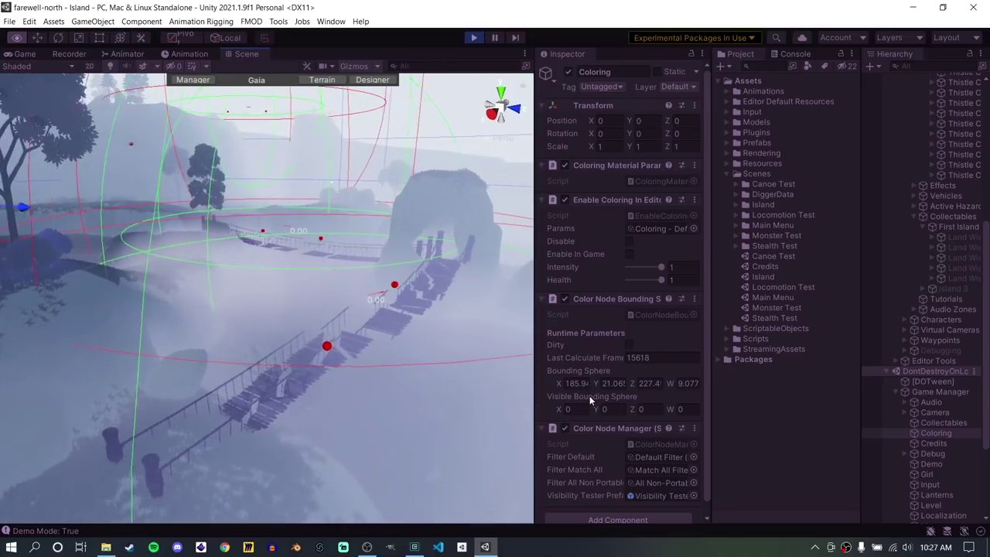
{"action": "right_click_drag", "start_coordinate": [370, 442], "coordinate": [128, 451]}
{"action": "key", "text": "w"}
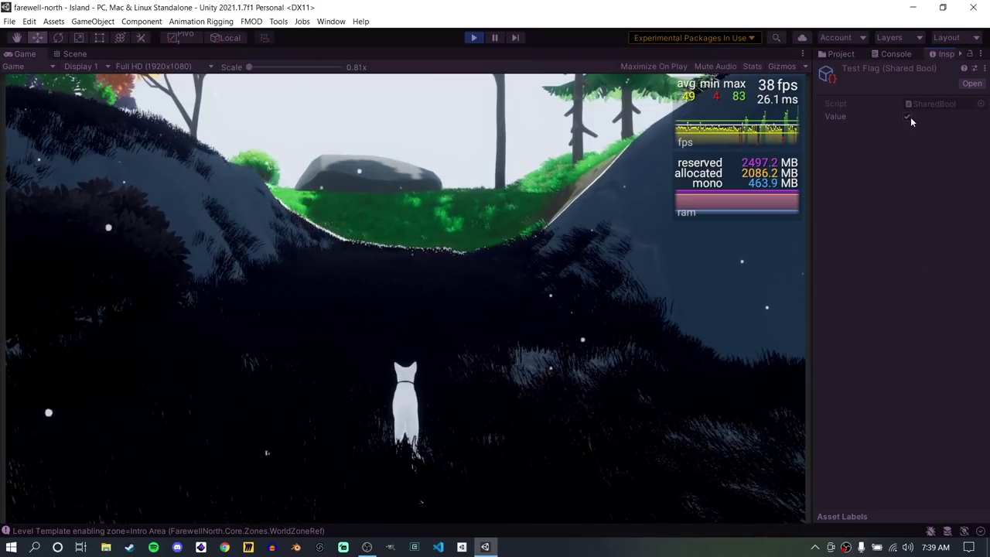
Toggle the Test Flag's Value off and on twice during play mode to compare the game's frame rate
{"action": "left_click", "coordinate": [908, 117]}
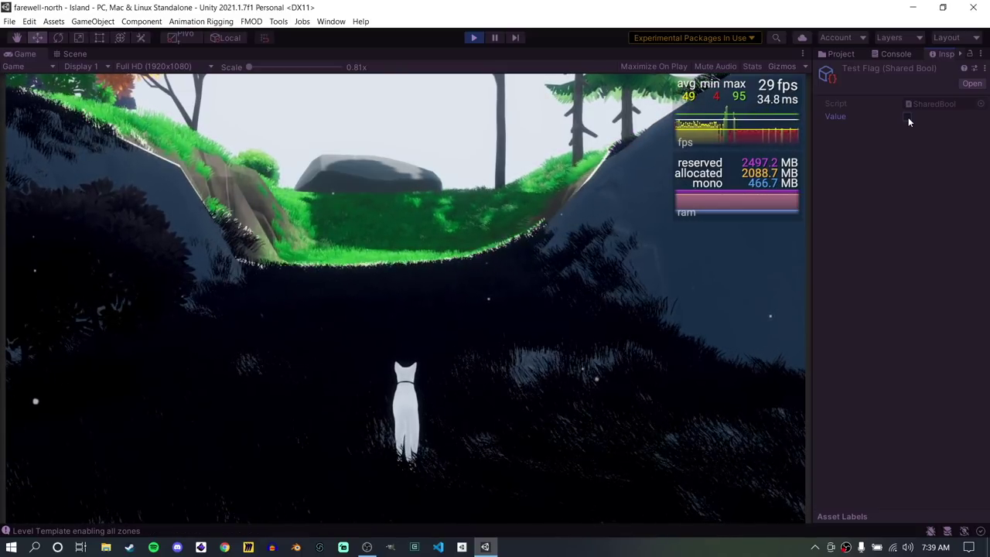
{"action": "left_click", "coordinate": [909, 117]}
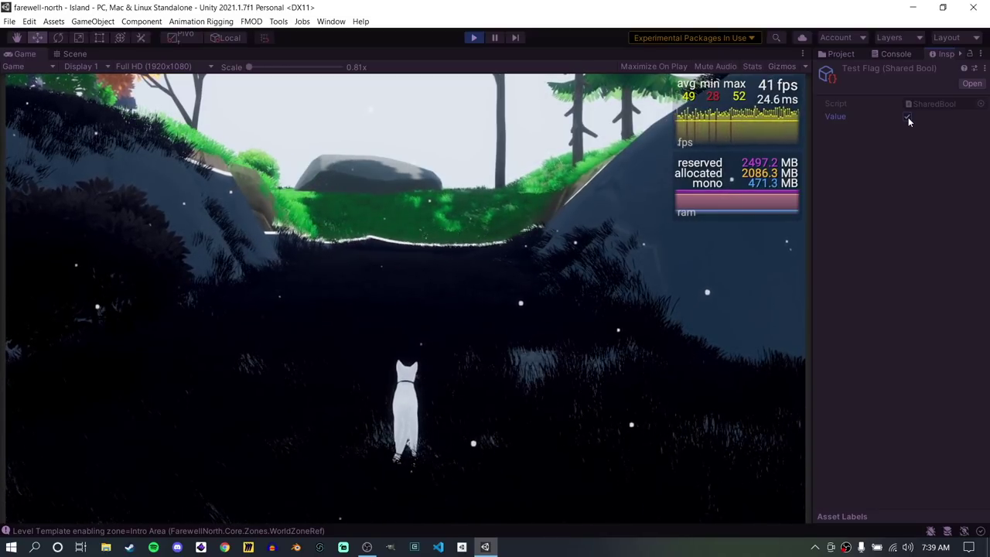
{"action": "left_click", "coordinate": [909, 117]}
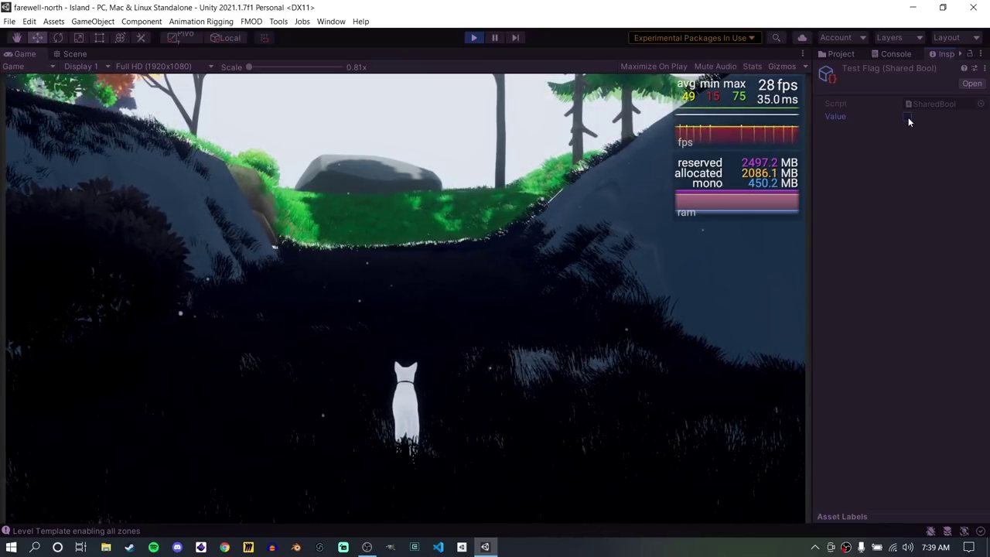
{"action": "left_click", "coordinate": [908, 116]}
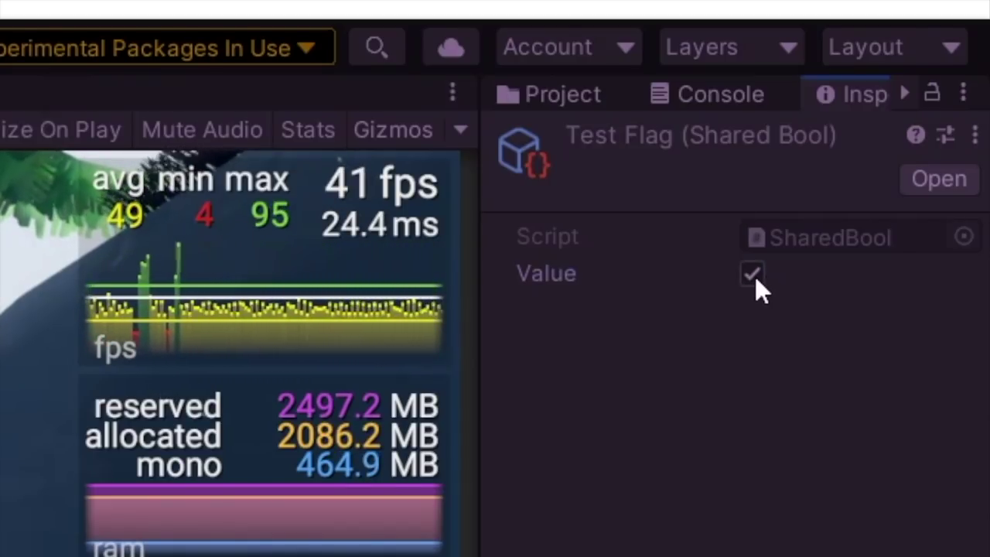
Switch the Test Flag's Value off, on and off again while the game runs to compare its frame rate once more
{"action": "left_click", "coordinate": [753, 277]}
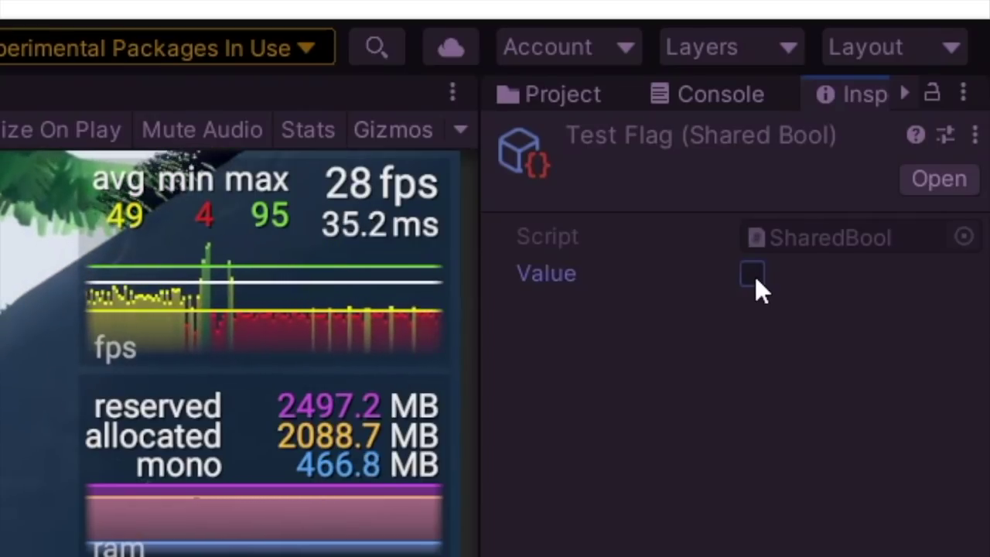
{"action": "left_click", "coordinate": [754, 276]}
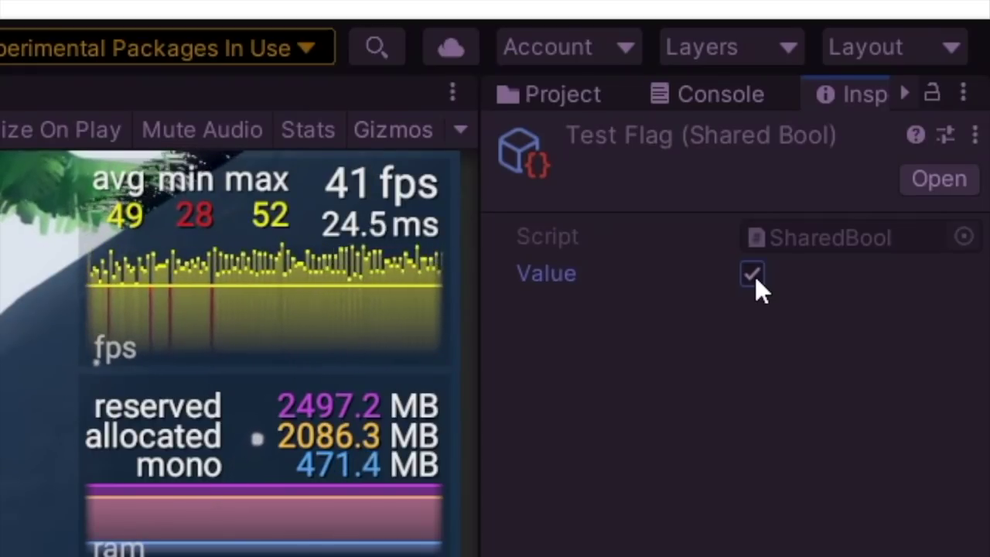
{"action": "left_click", "coordinate": [755, 276]}
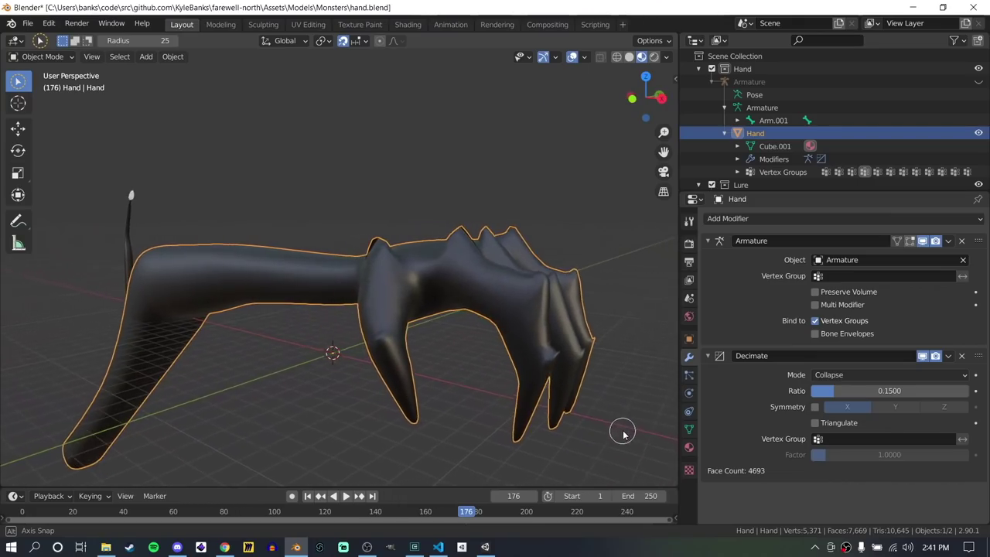
Switch to hand.blend in Blender and examine the Hand mesh from its other side, then the Lure object from close up
{"action": "middle_click_drag", "start_coordinate": [623, 433], "coordinate": [485, 427]}
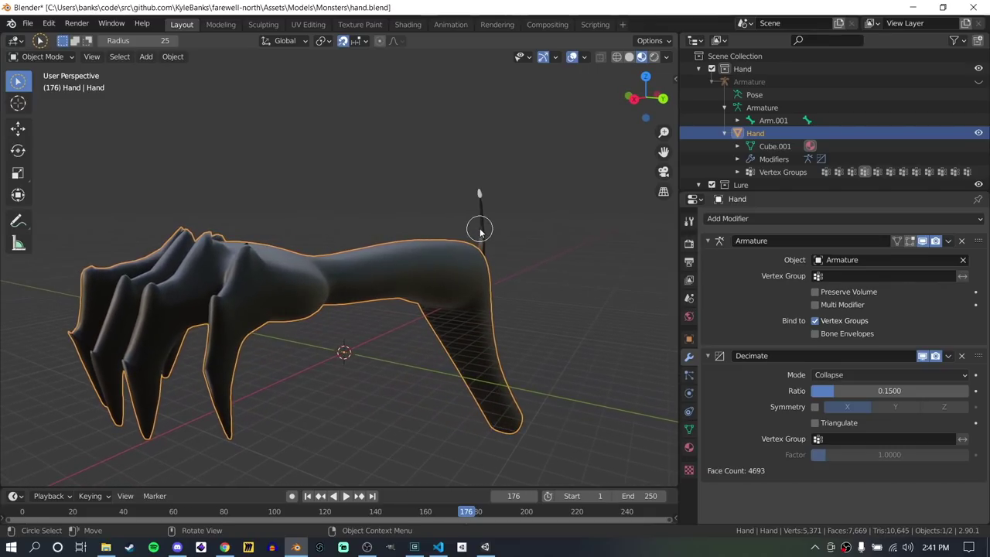
{"action": "left_click", "coordinate": [542, 335]}
{"action": "scroll", "coordinate": [773, 132], "scroll_direction": "down", "scroll_amount": 2}
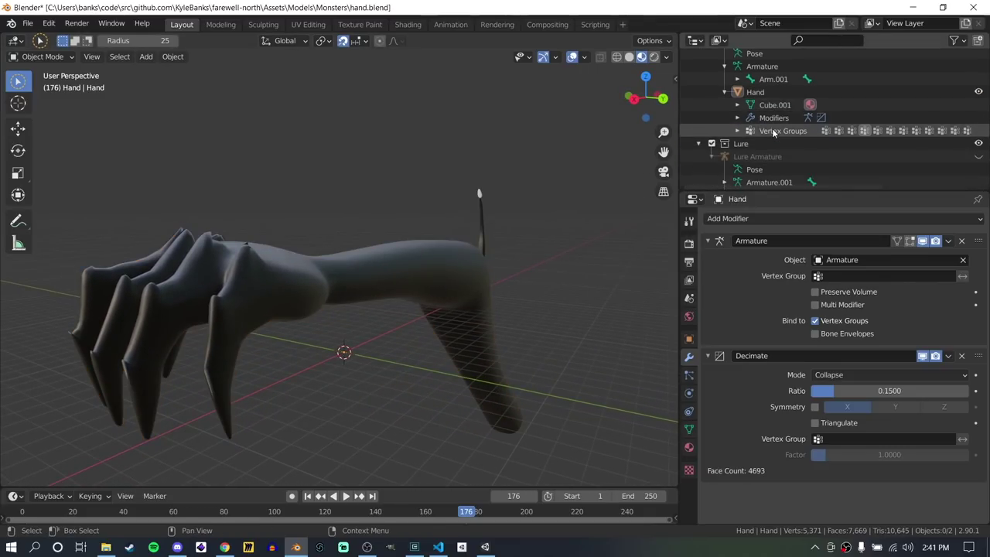
{"action": "scroll", "coordinate": [773, 147], "scroll_direction": "down", "scroll_amount": 1}
{"action": "left_click", "coordinate": [755, 178]}
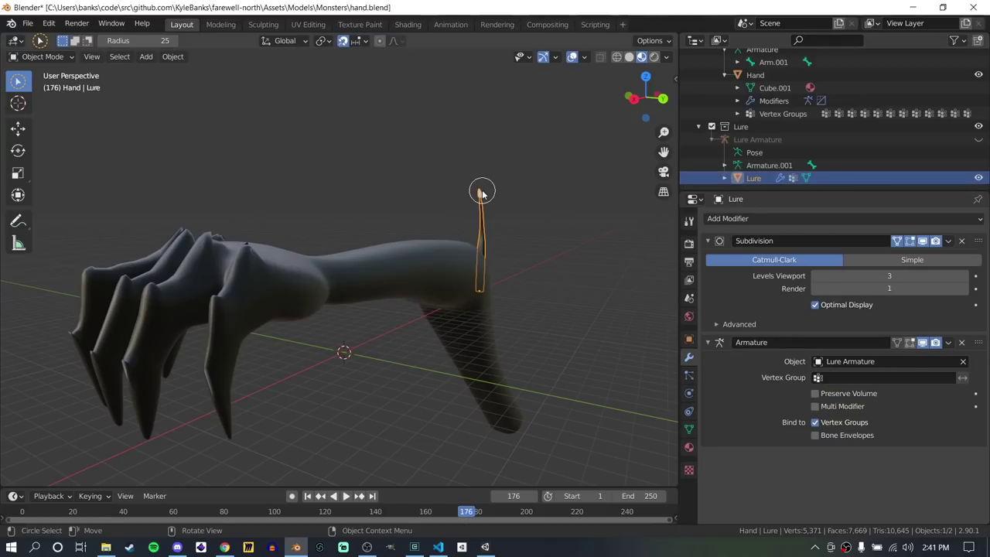
{"action": "key", "text": "KP_Decimal"}
{"action": "key", "text": "alt+a"}
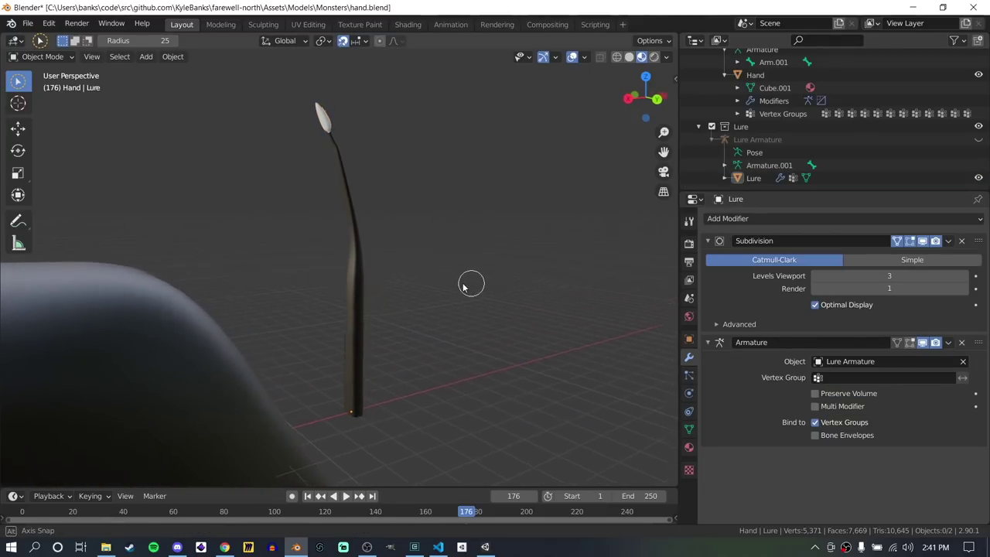
{"action": "mouse_move", "coordinate": [458, 283]}
{"action": "middle_mouse_down"}
{"action": "mouse_move", "coordinate": [532, 281]}
{"action": "mouse_move", "coordinate": [460, 285]}
{"action": "middle_mouse_up"}
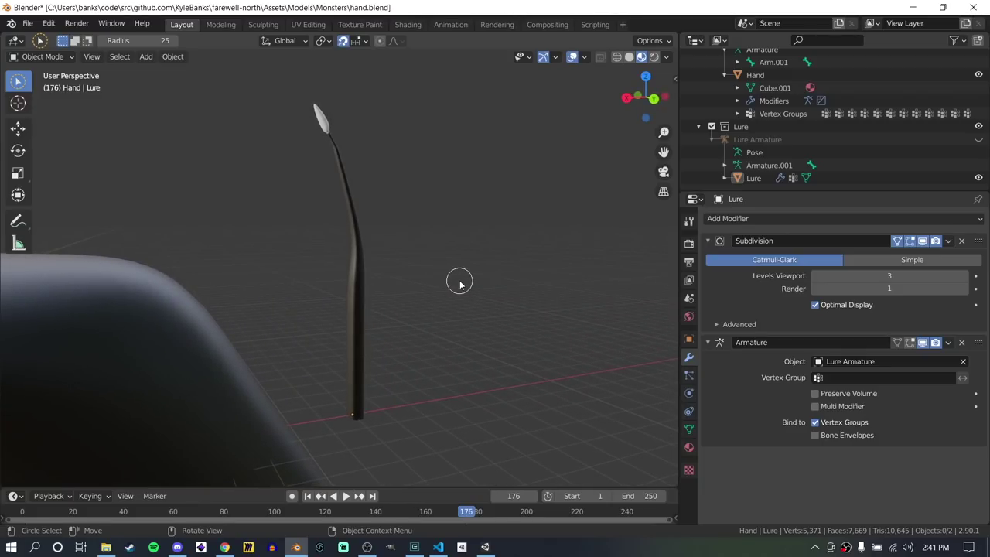
{"action": "scroll", "coordinate": [452, 286], "scroll_direction": "down", "scroll_amount": 1}
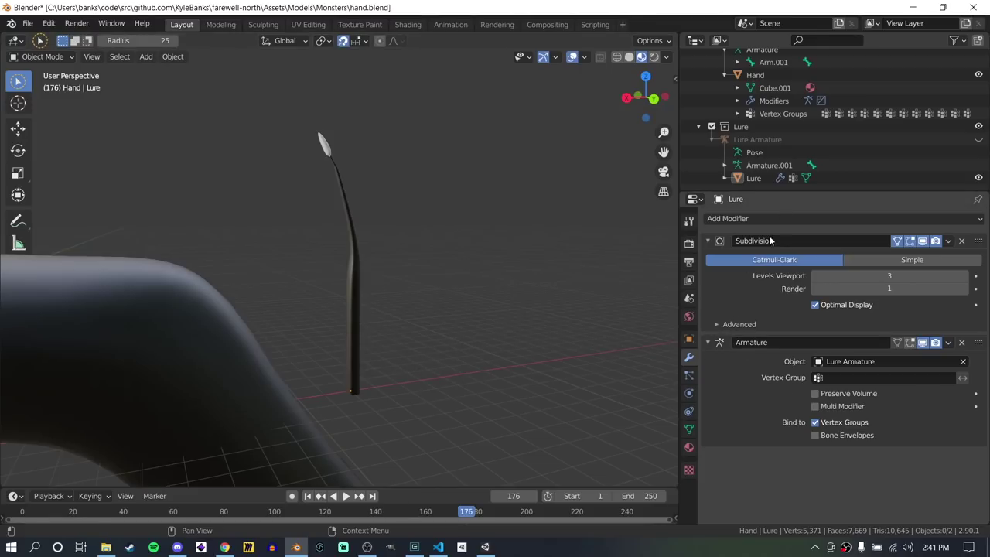
Select the Lure and lower its Subdivision modifier's Levels Viewport, comparing levels 2 and 3 on the model
{"action": "left_click", "coordinate": [754, 178]}
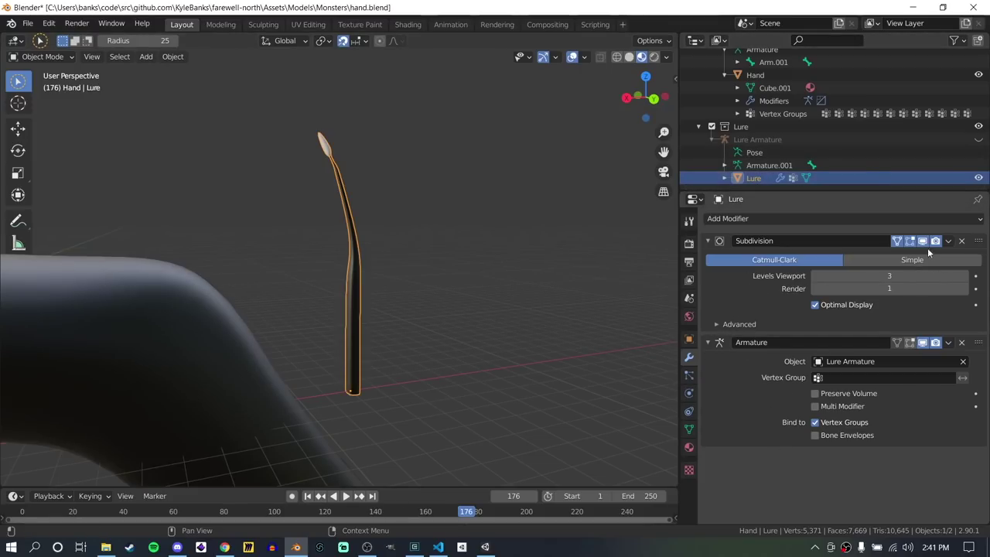
{"action": "left_click", "coordinate": [816, 276]}
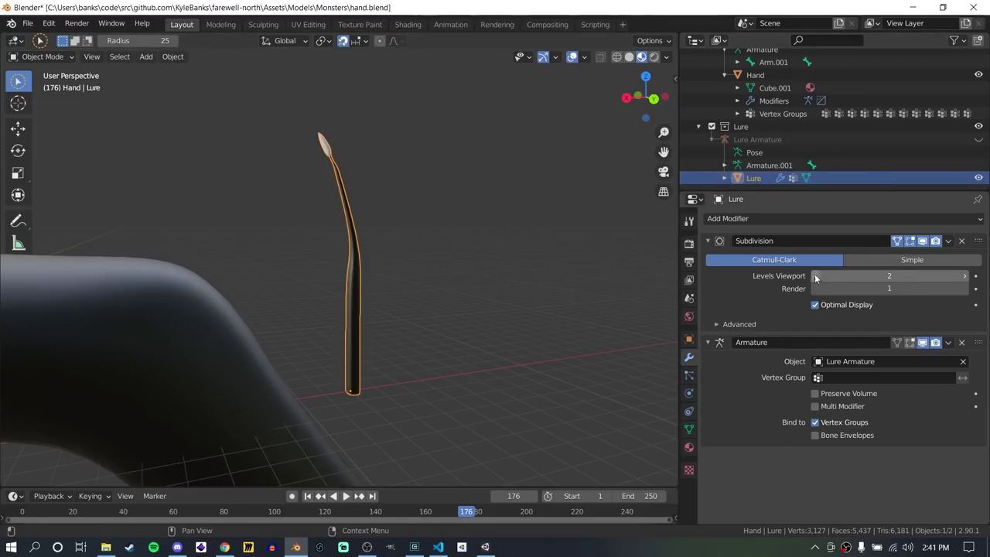
{"action": "middle_click_drag", "start_coordinate": [490, 358], "coordinate": [544, 357]}
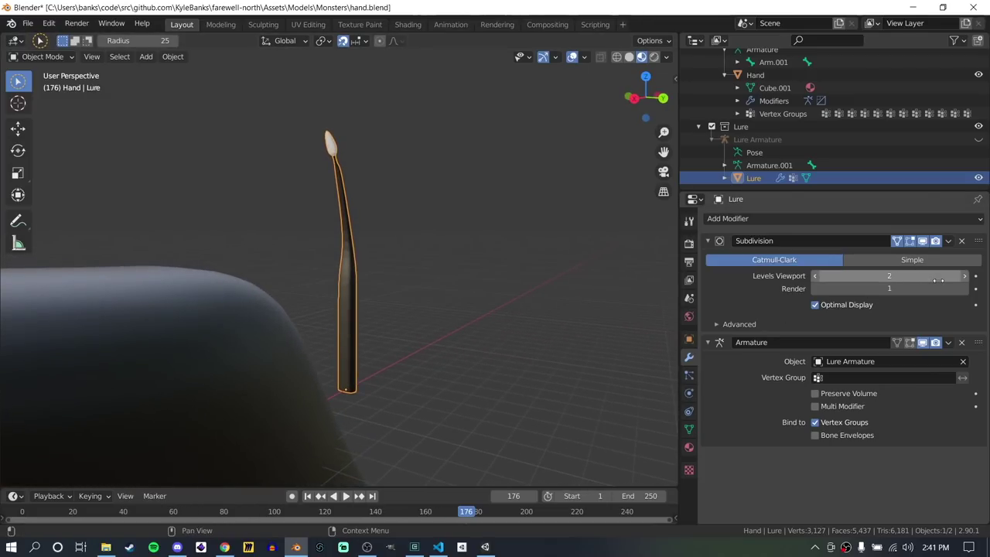
{"action": "left_click", "coordinate": [963, 276]}
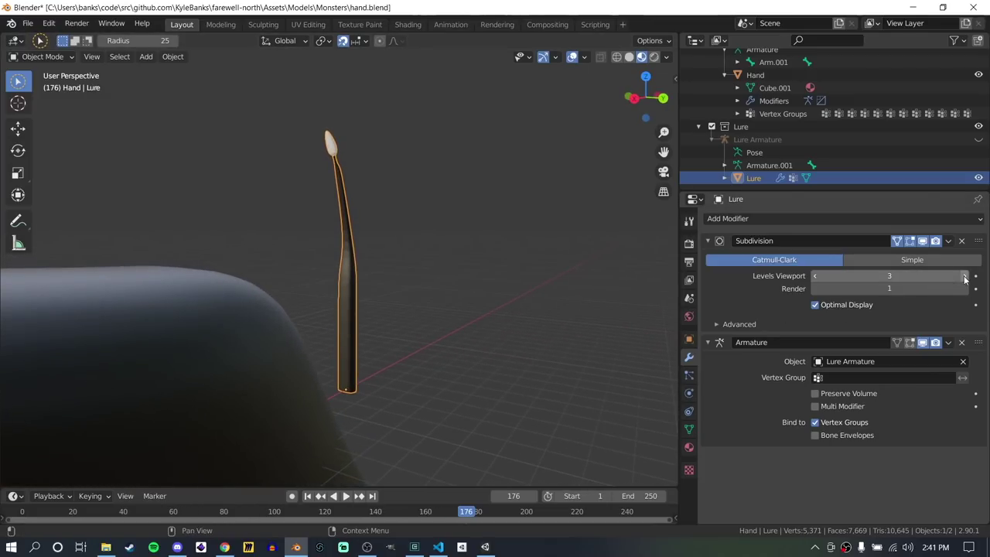
{"action": "left_click", "coordinate": [815, 276]}
{"action": "left_click", "coordinate": [815, 276]}
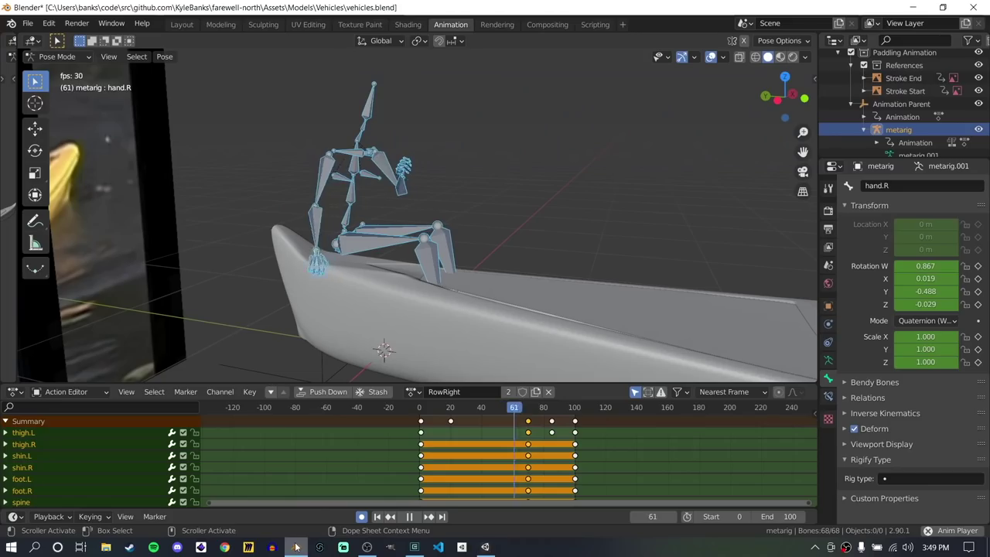
In vehicles.blend, go to frame 20 of the RowRight action and rotate the metarig's raised left hand bone
{"action": "left_click_drag", "start_coordinate": [427, 407], "coordinate": [450, 403]}
{"action": "middle_click_drag", "start_coordinate": [480, 325], "coordinate": [501, 167]}
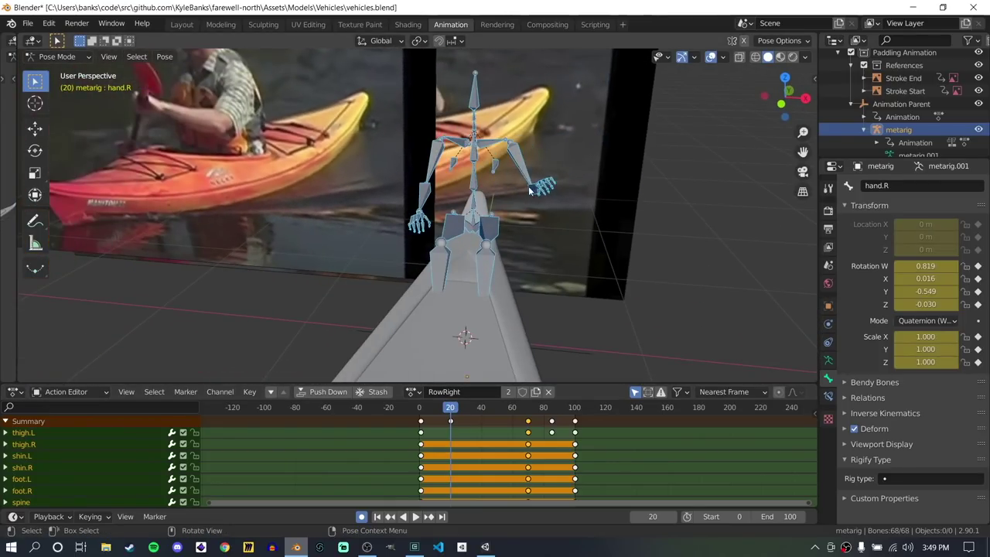
{"action": "left_click", "coordinate": [533, 190]}
{"action": "key", "text": "r"}
{"action": "left_click", "coordinate": [533, 190]}
Rotate the metarig's lowered right forearm bone in side view and play the rowing animation
{"action": "left_click", "coordinate": [423, 196]}
{"action": "key", "text": "KP_3"}
{"action": "key", "text": "r"}
{"action": "left_click", "coordinate": [425, 204]}
{"action": "key", "text": "space"}
{"action": "middle_click_drag", "start_coordinate": [425, 198], "coordinate": [478, 202]}
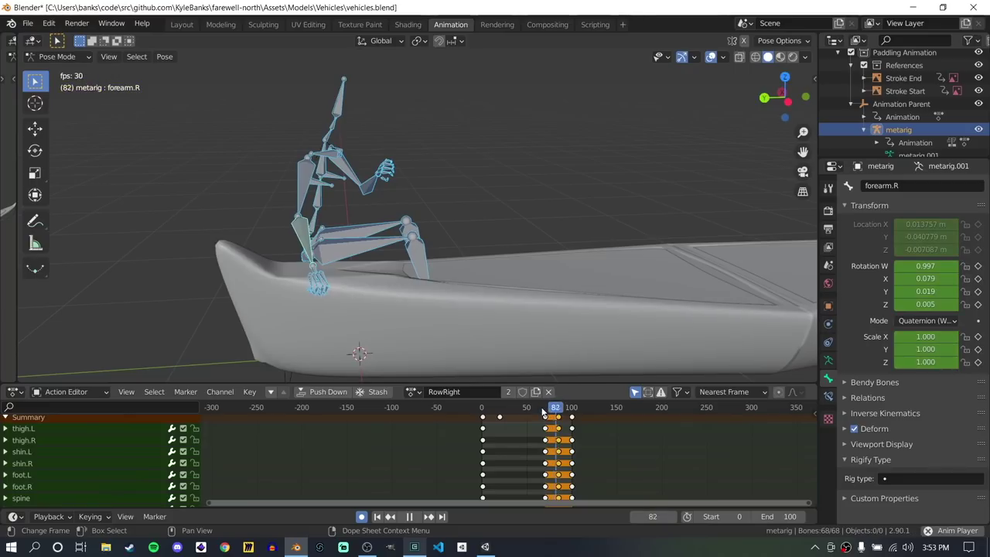
Undo the last keyframe edit in the RowRight action and select the metarig's right hand bone at frame 71
{"action": "key", "text": "ctrl+z"}
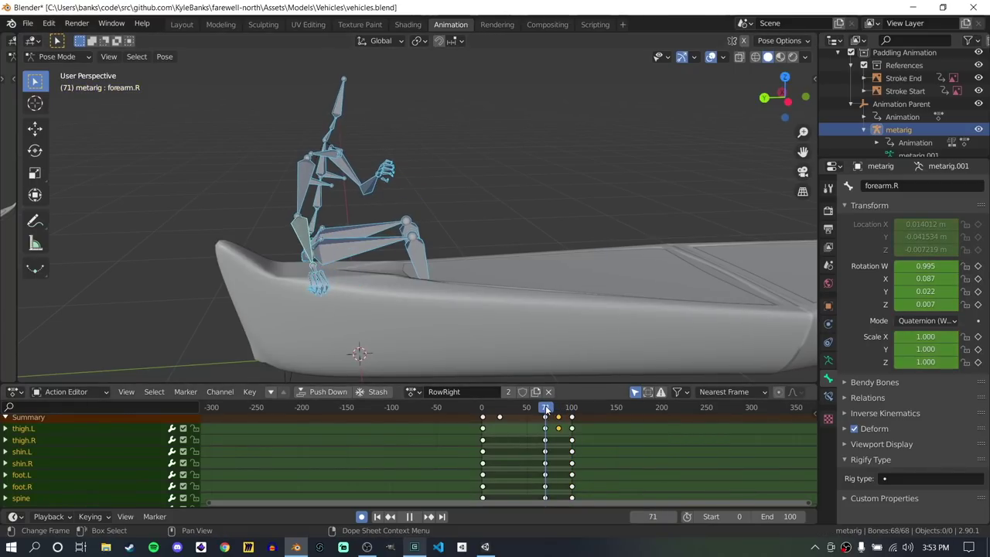
{"action": "scroll", "coordinate": [312, 315], "scroll_direction": "up", "scroll_amount": 3}
{"action": "middle_click_drag", "start_coordinate": [441, 336], "coordinate": [171, 323]}
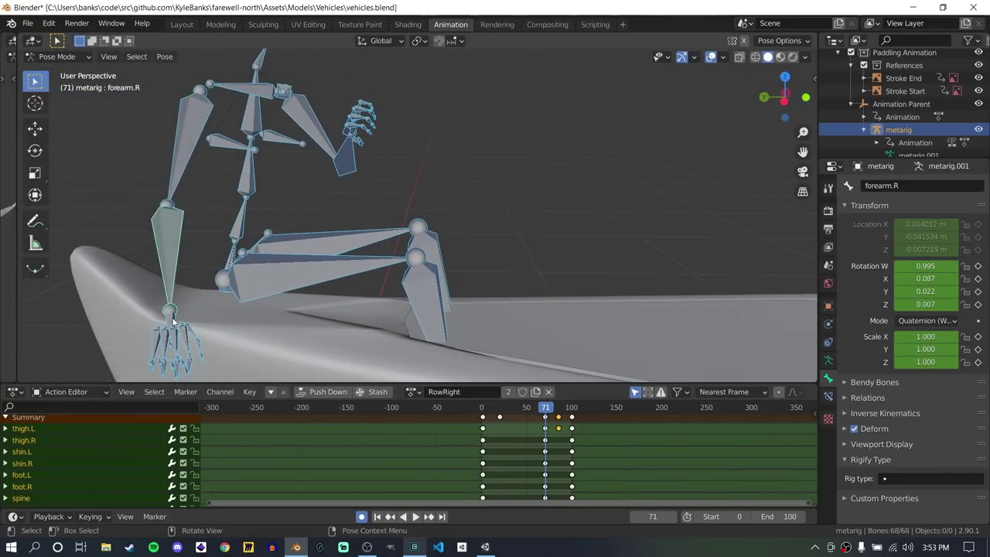
{"action": "left_click", "coordinate": [172, 323]}
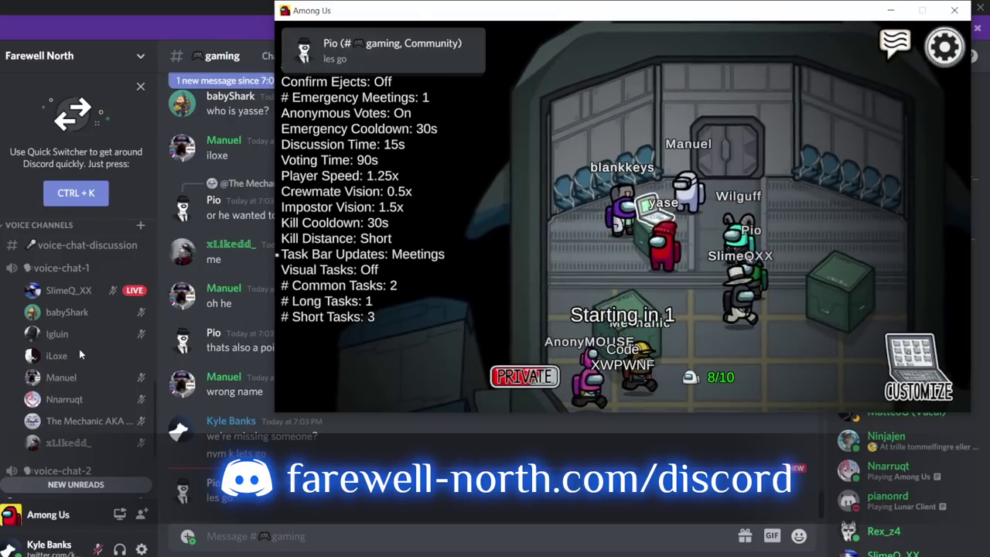
{"action": "scroll", "coordinate": [99, 416], "scroll_direction": "up", "scroll_amount": 2}
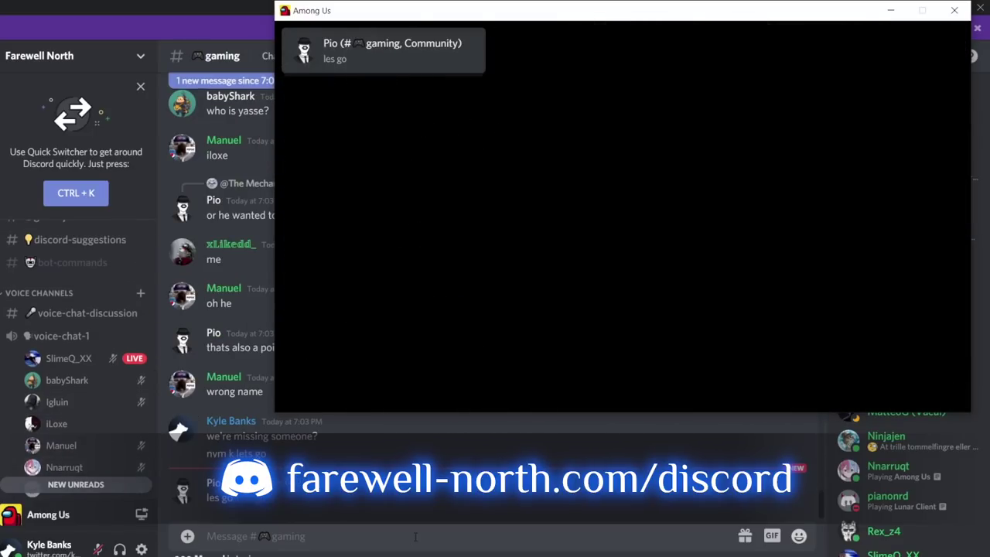